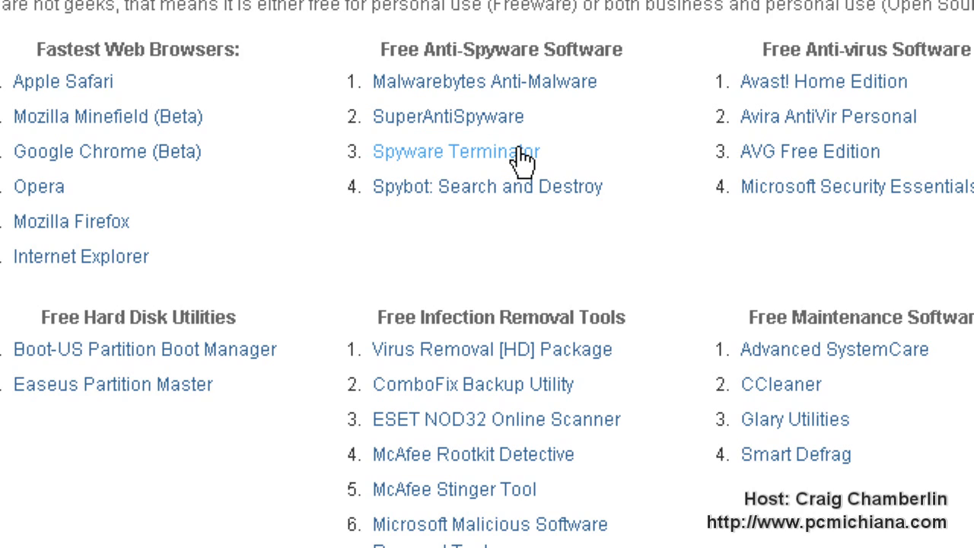
Step: Open the CNET download page for Spyware Terminator from the Free Anti-Spyware Software list
click(523, 157)
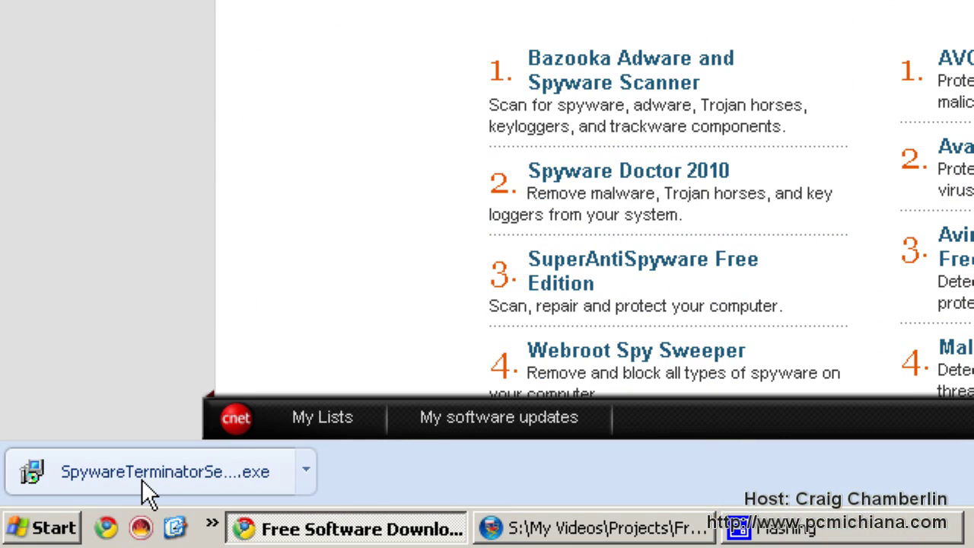
Step: Run the downloaded SpywareTerminatorSetup installer, allowing it past the security warning
click(140, 479)
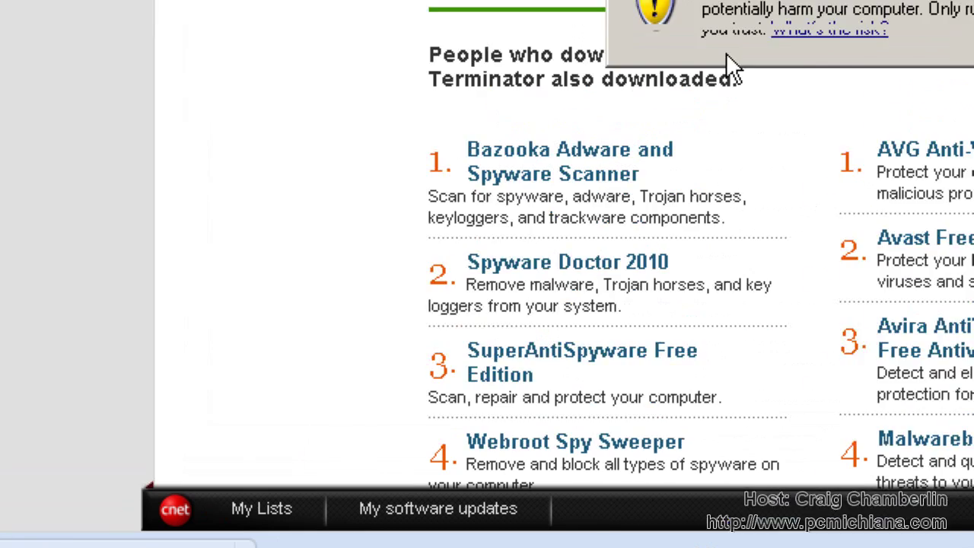
click(586, 301)
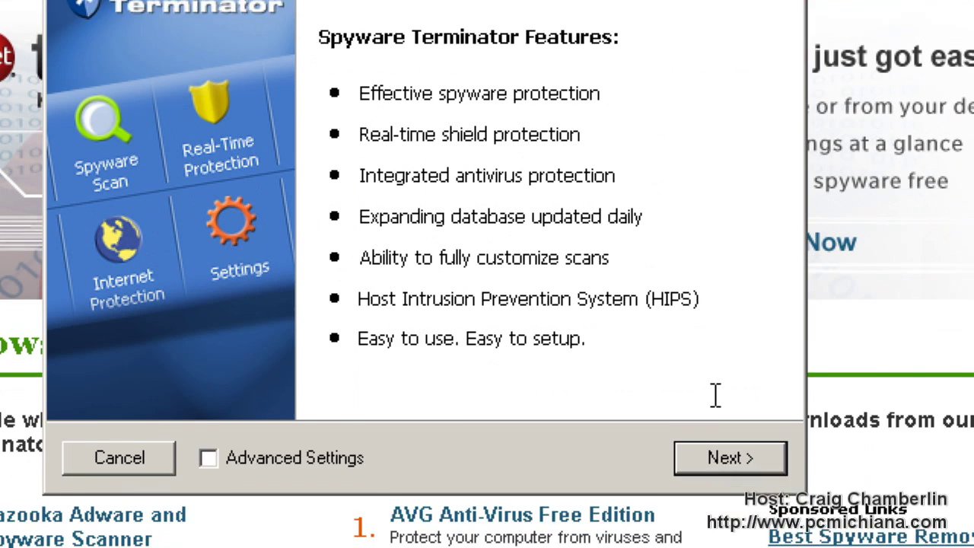
Step: Accept the licence, uncheck the Web Security Guard Toolbar, and start the Spyware Terminator download
click(704, 459)
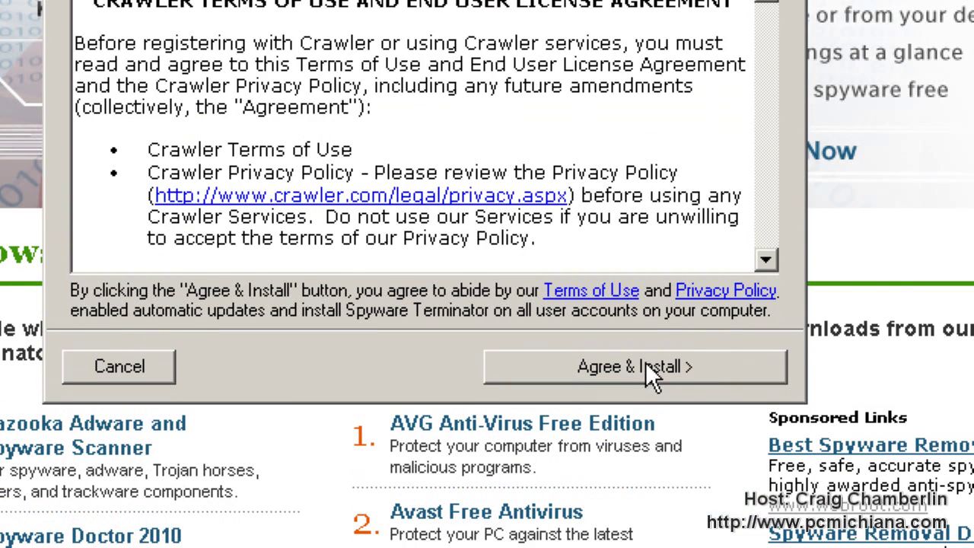
click(645, 369)
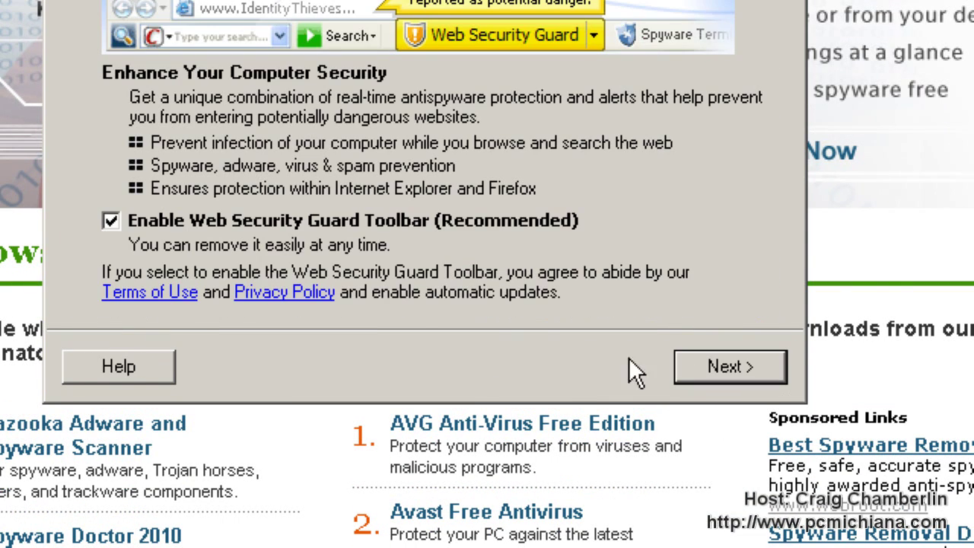
click(261, 224)
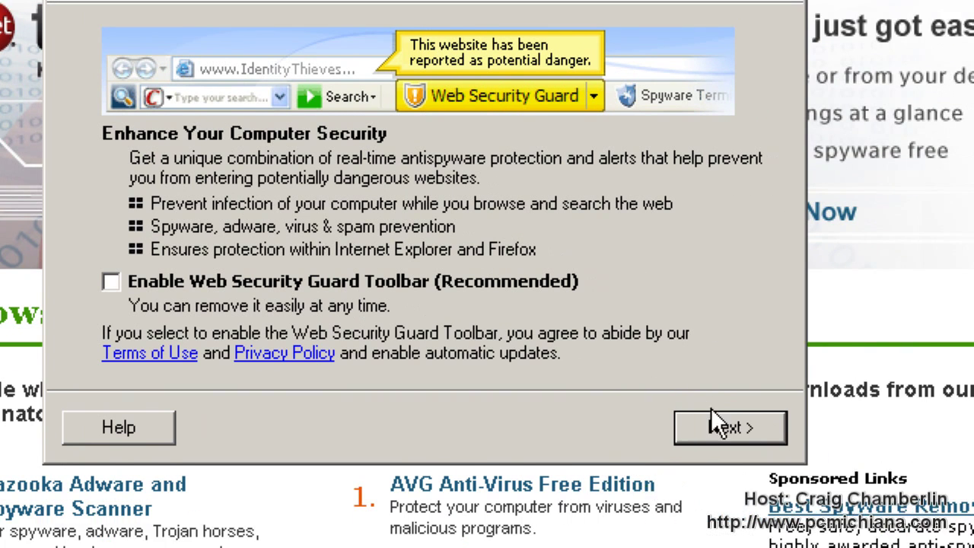
click(870, 459)
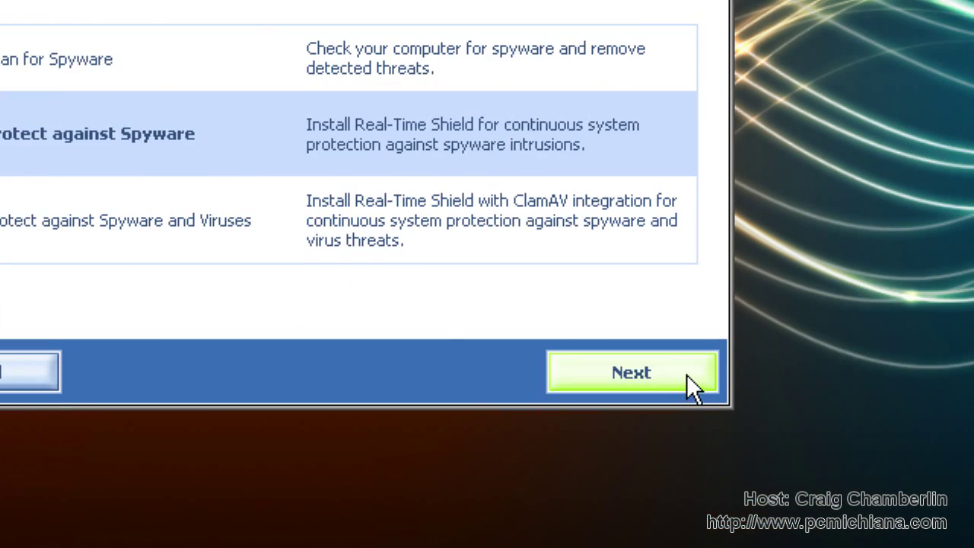
Step: After the download completes, continue with Protect against Spyware to the Protection Level page
click(869, 527)
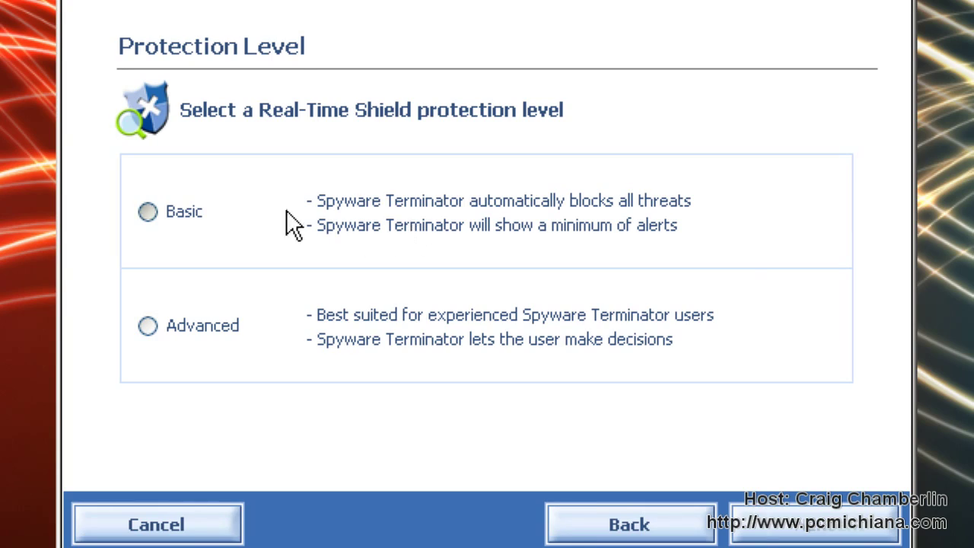
Step: Choose Basic Real-Time Shield protection, leave HIPS disabled, and finish setup
click(217, 214)
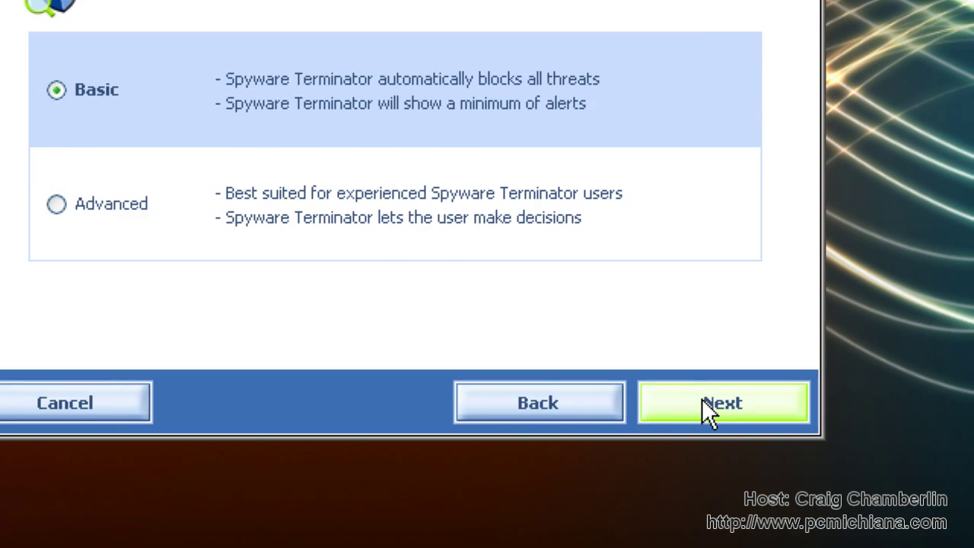
click(807, 487)
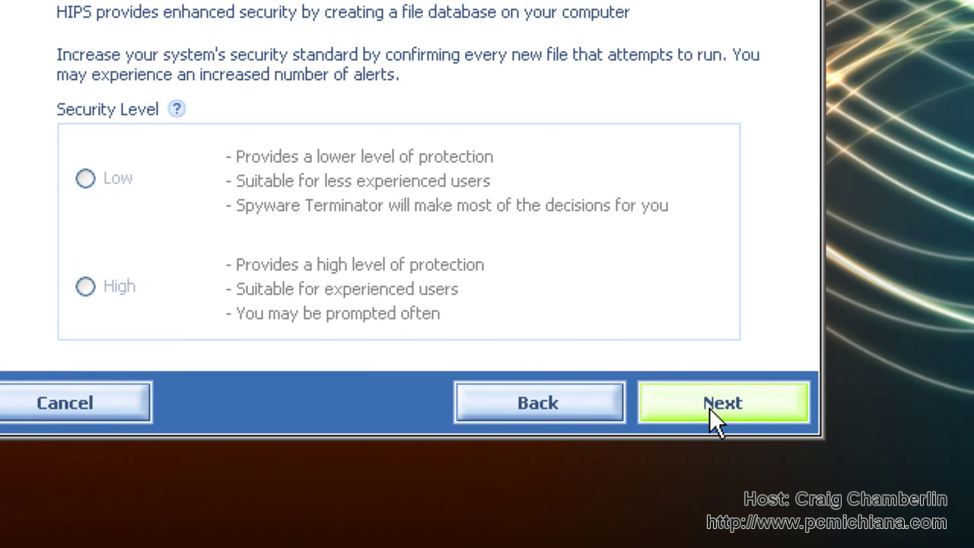
click(709, 408)
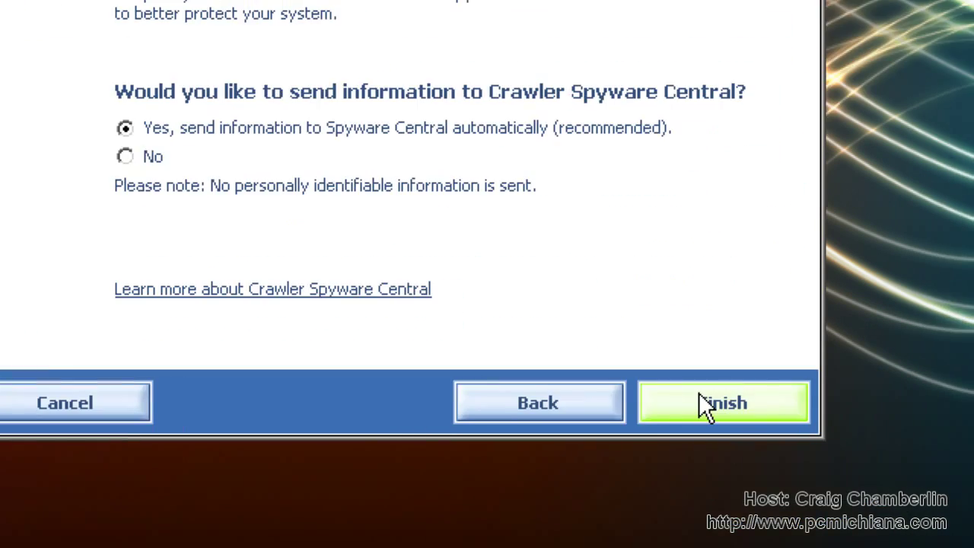
click(698, 393)
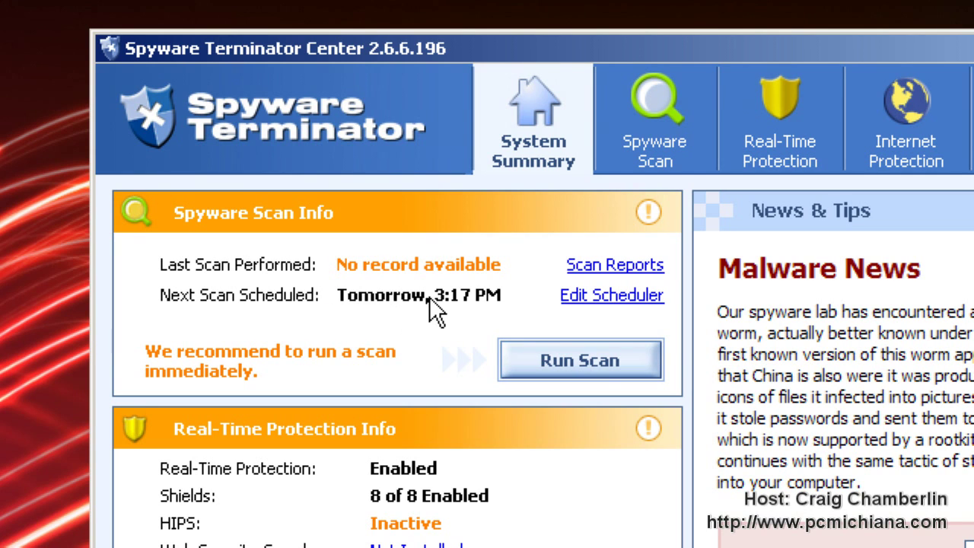
Step: Uncheck Use scheduled scans in the scheduler and save the change
click(566, 296)
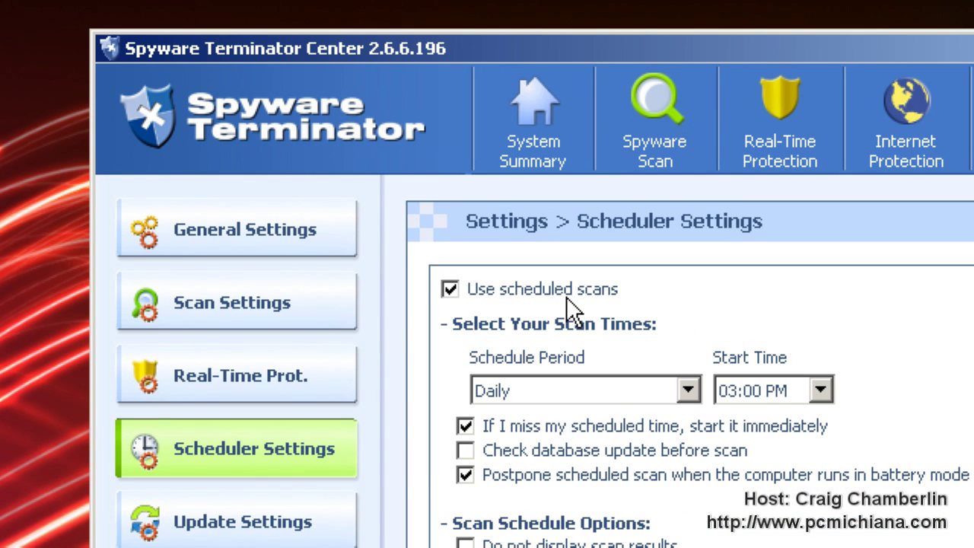
click(566, 296)
click(543, 158)
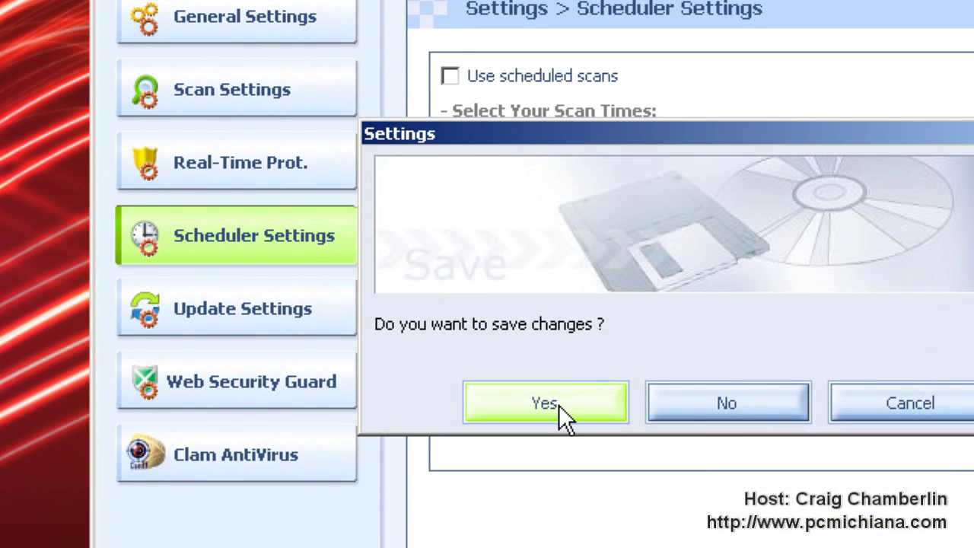
click(559, 404)
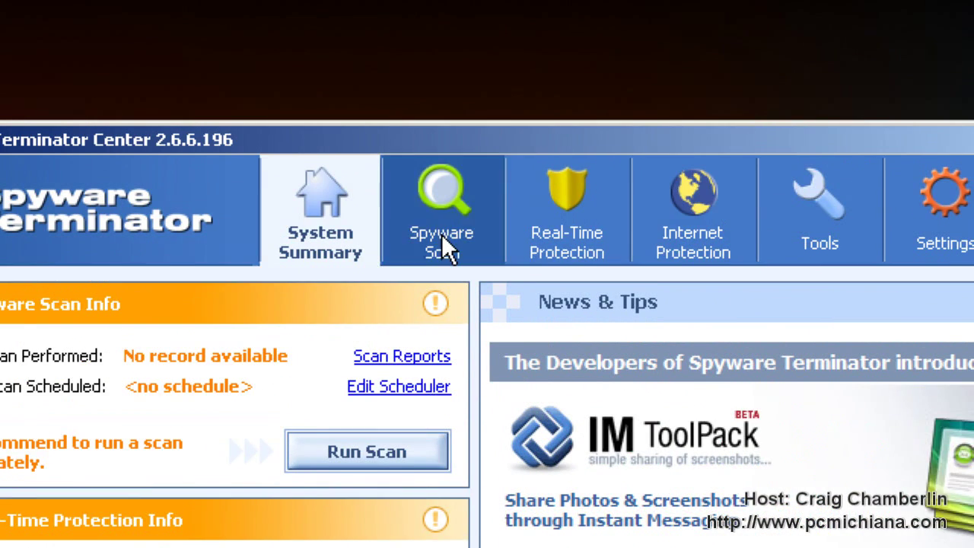
Step: Review the Spyware Scan options and keep Real-Time Protection enabled at Basic level
click(441, 234)
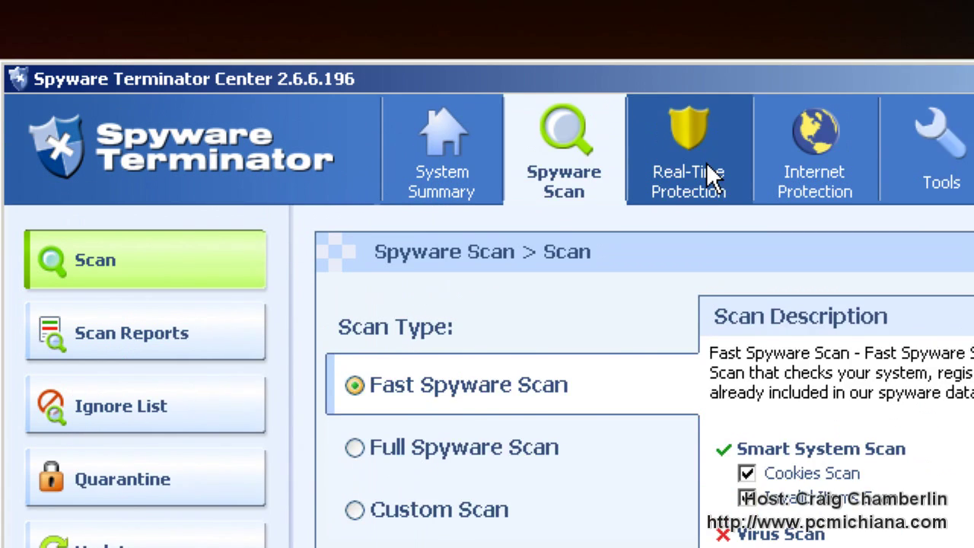
click(825, 23)
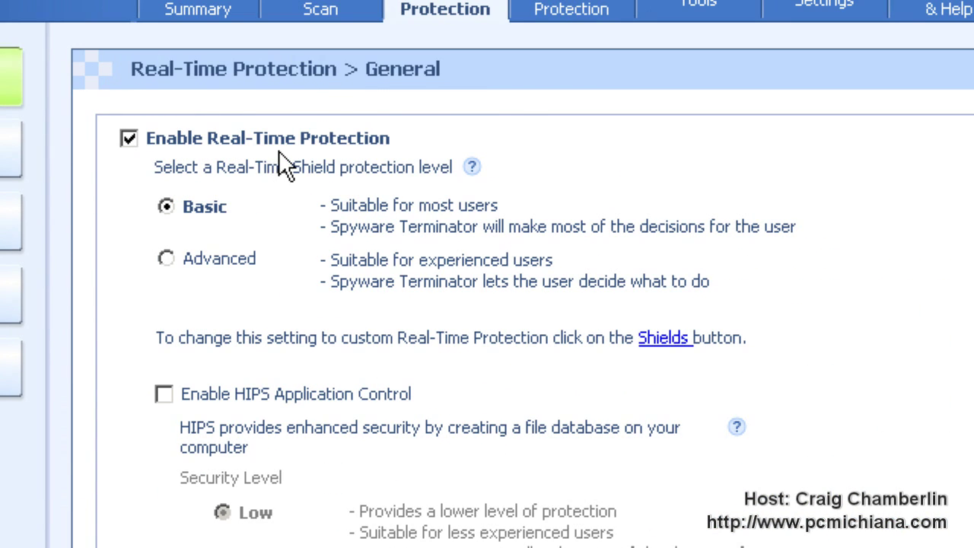
click(279, 229)
click(278, 140)
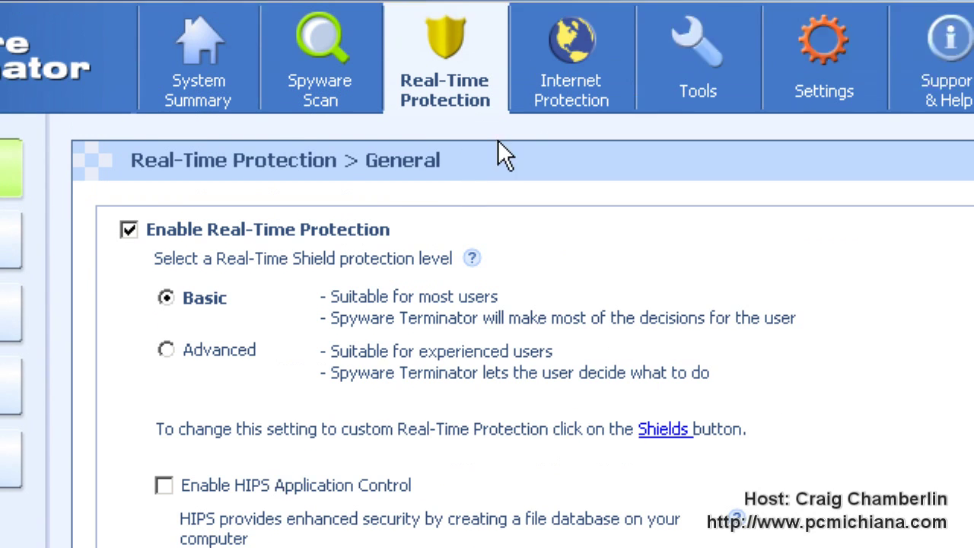
click(542, 57)
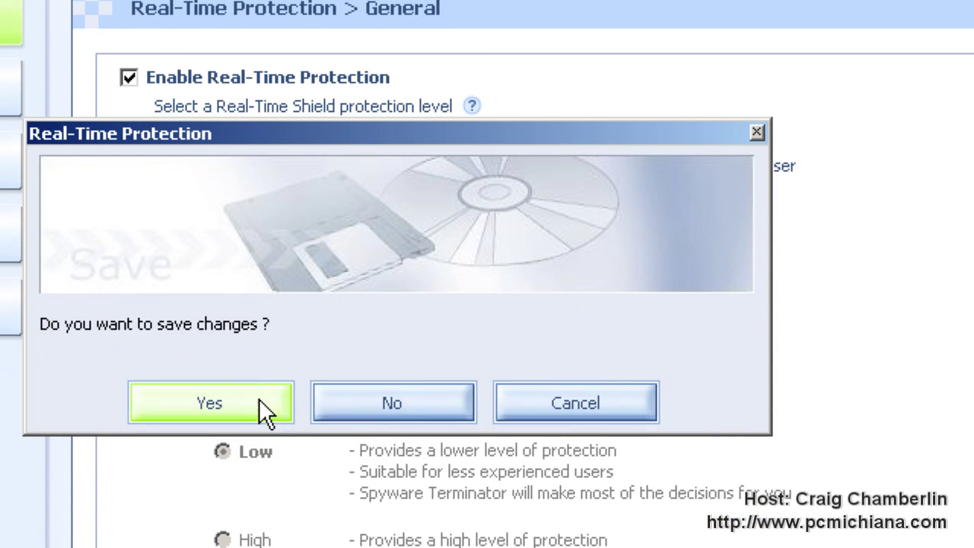
Step: Save the real-time protection settings and review the Internet Protection and Tools pages
click(259, 401)
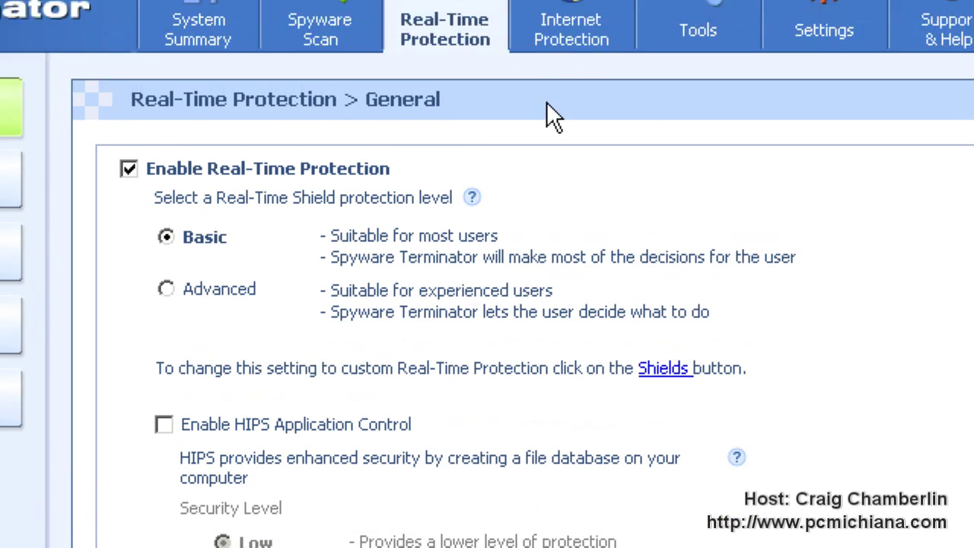
click(514, 199)
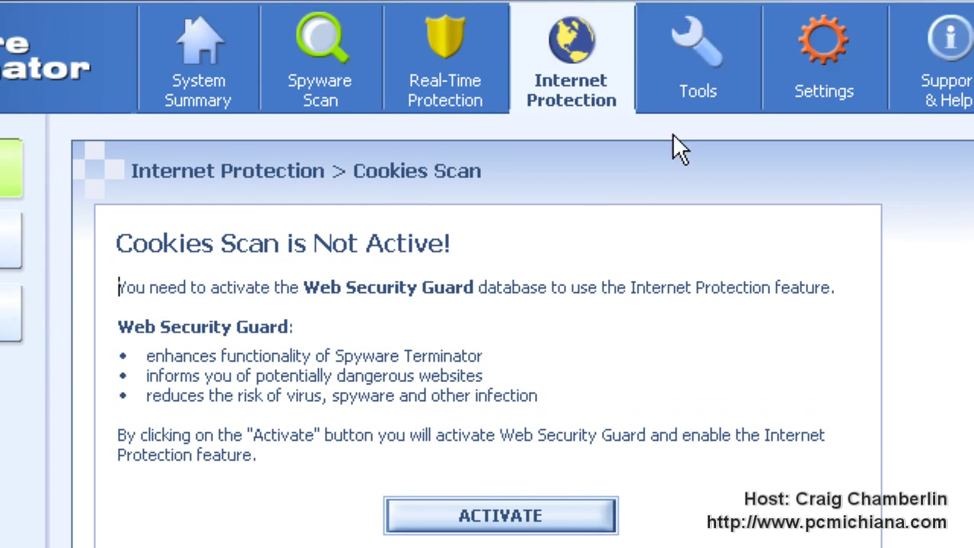
click(669, 68)
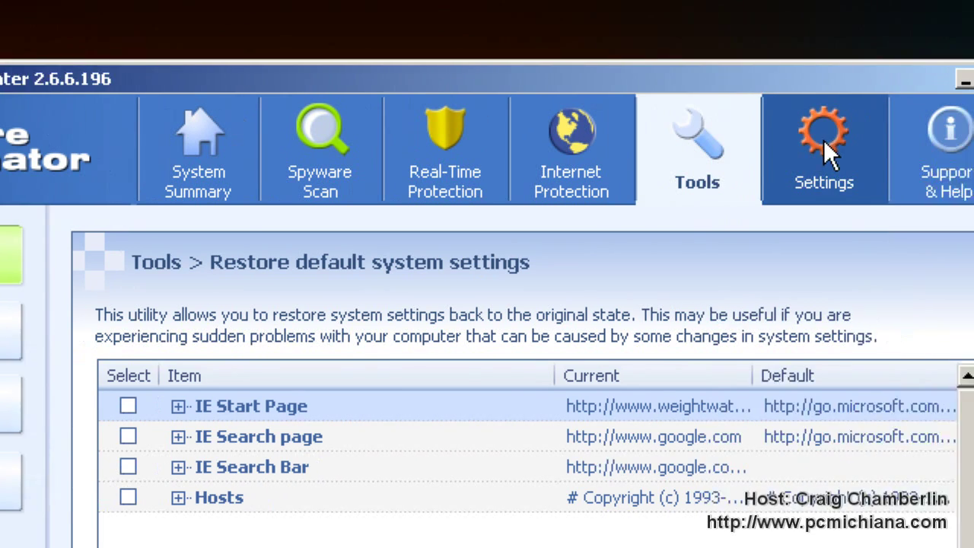
Step: Save general settings with both the program and updater tray icons still shown
click(973, 60)
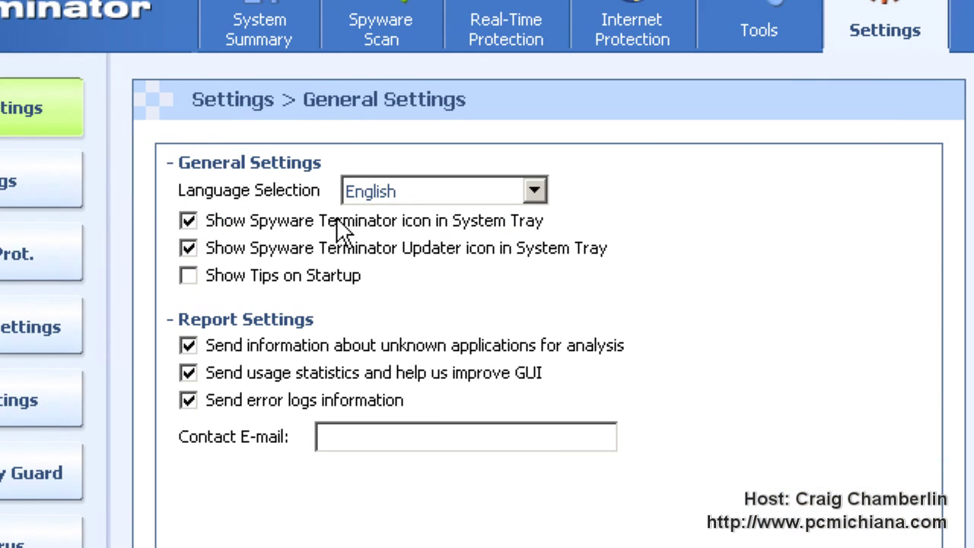
click(337, 221)
click(337, 222)
click(345, 243)
click(345, 243)
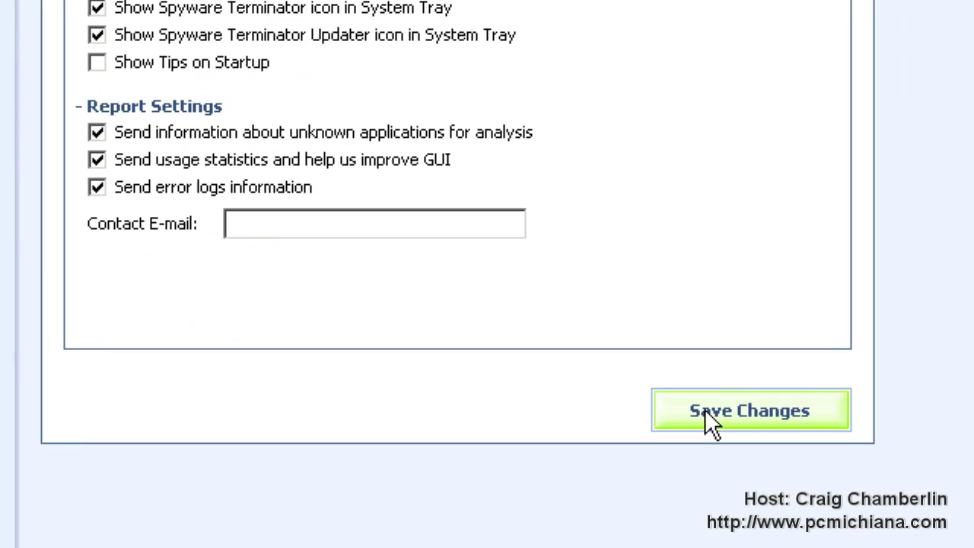
click(704, 408)
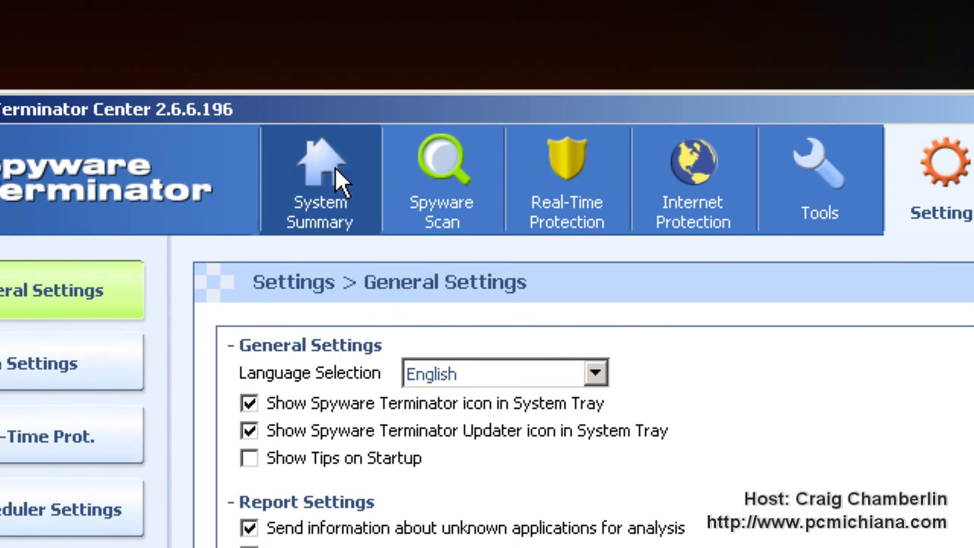
click(335, 169)
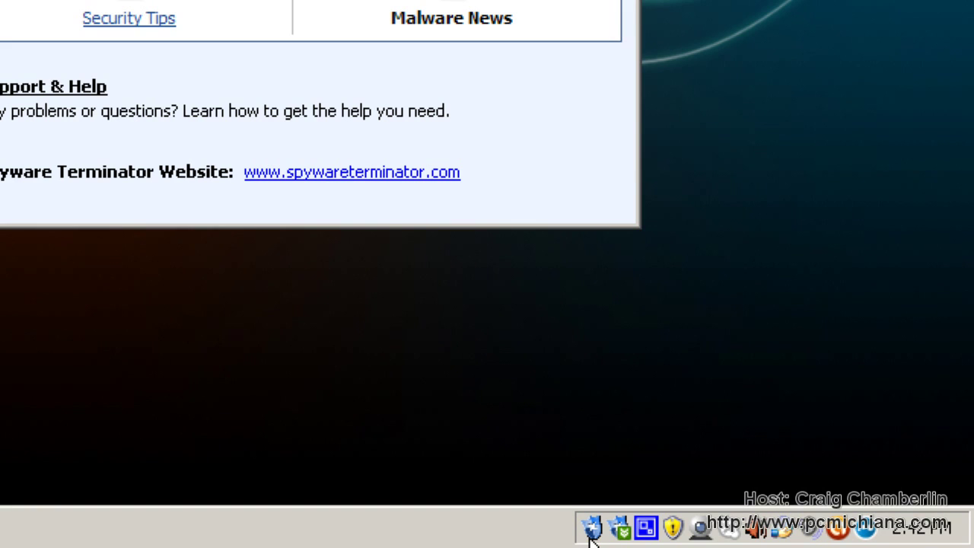
Step: Check the Spyware Terminator icon in the system tray
mouse_move(838, 535)
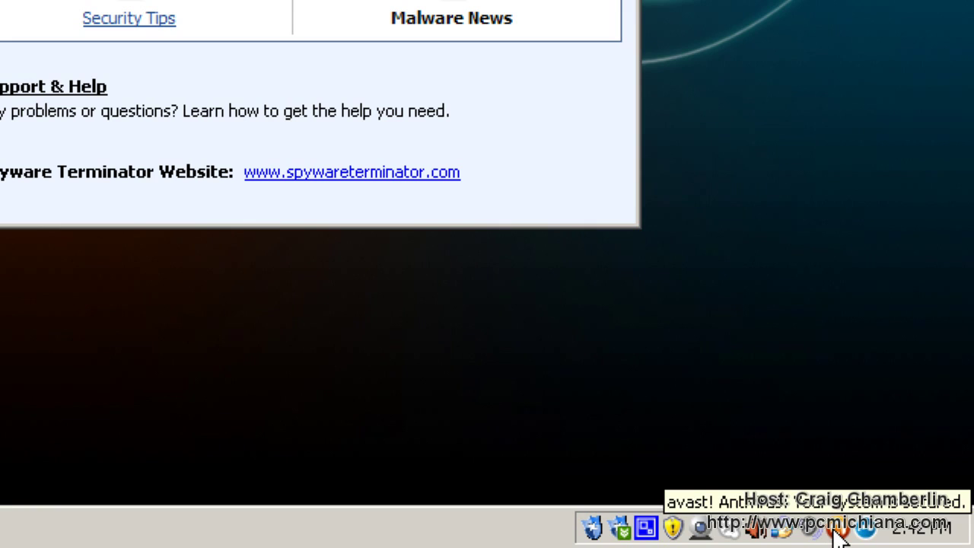